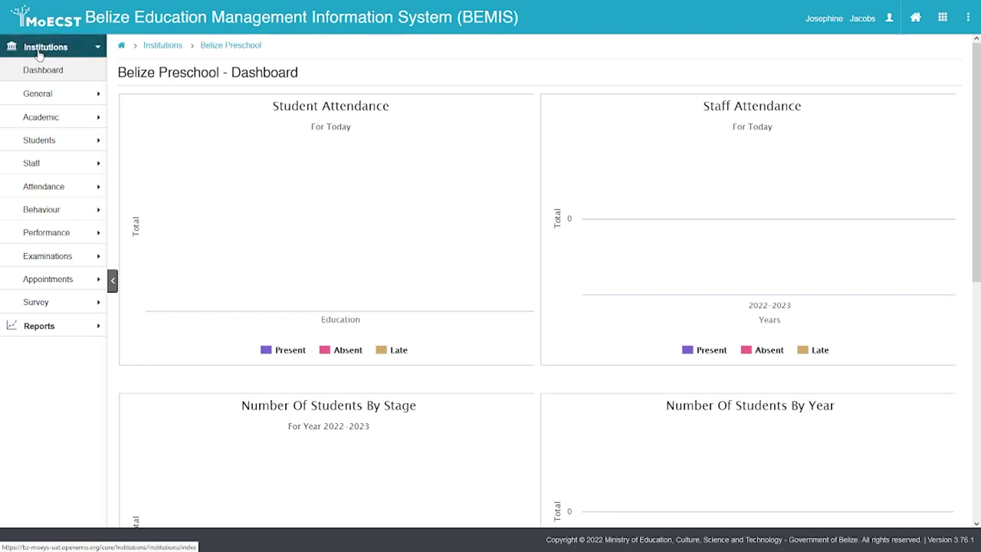
# Open the school's Students list and start a new student record
pyautogui.click(37, 143)
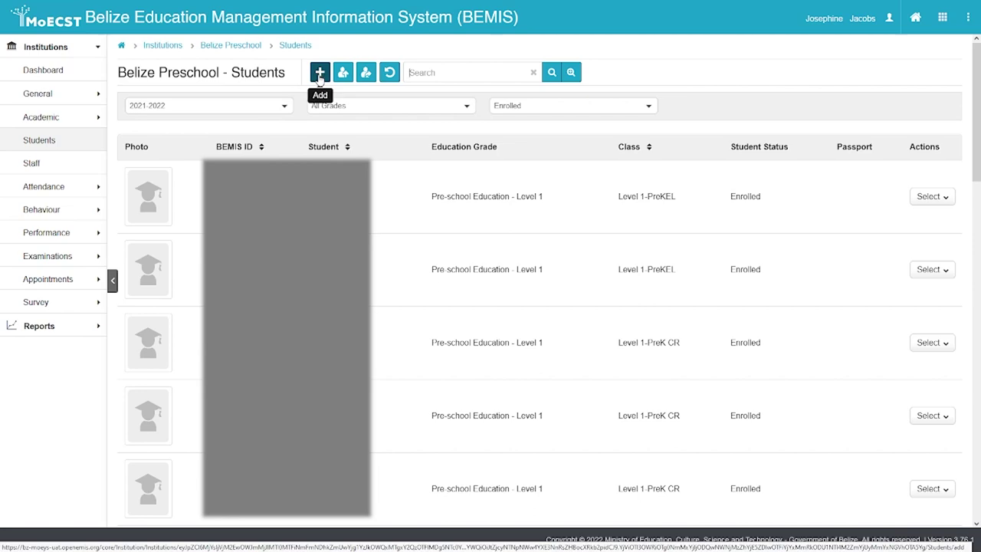
pyautogui.click(320, 74)
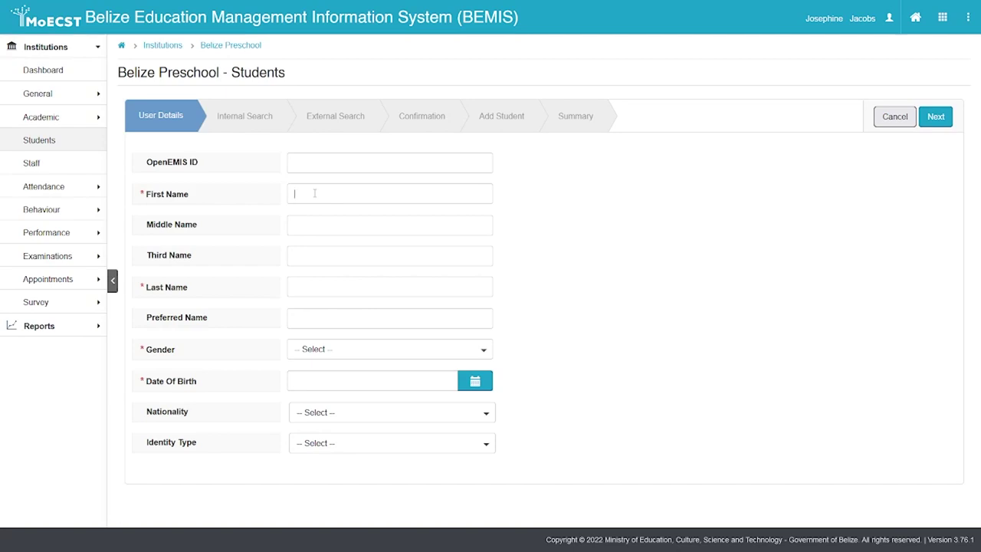
# Enter the student's first, middle and last names
pyautogui.click(314, 193)
pyautogui.press('Tab')
pyautogui.write('Joh')
pyautogui.click(309, 288)
# Set the gender to Male and the date of birth to 01-11-2019
pyautogui.click(336, 350)
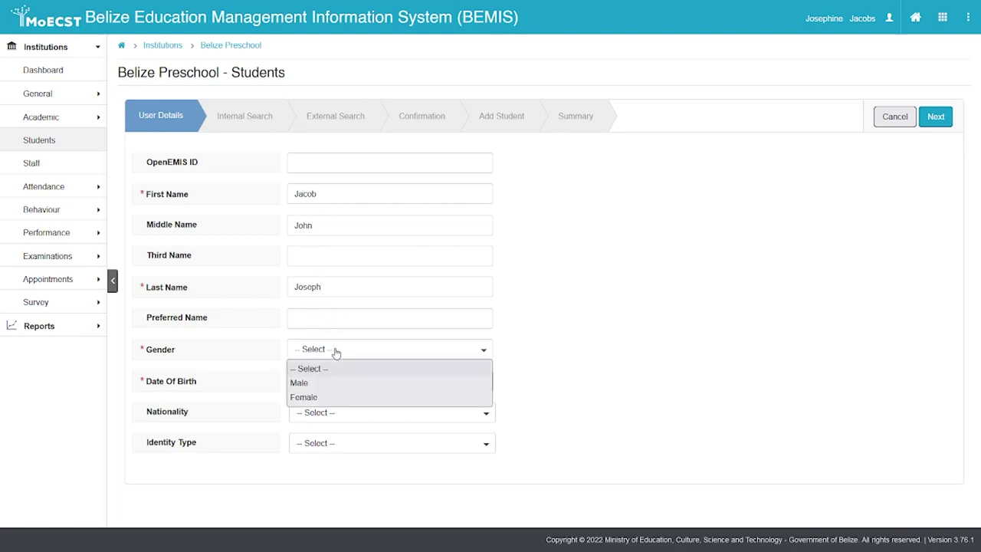
pyautogui.click(317, 383)
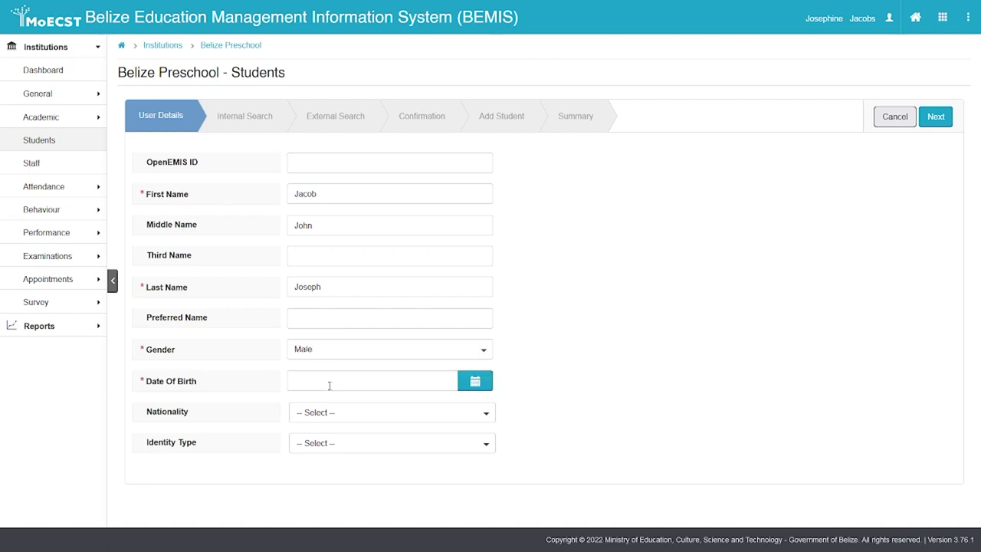
pyautogui.click(329, 385)
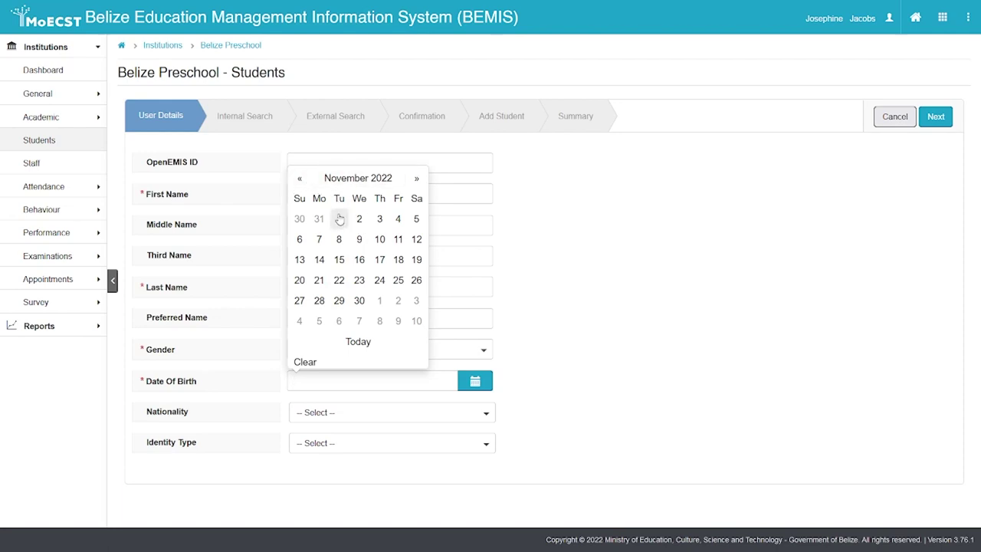
pyautogui.click(339, 219)
pyautogui.click(347, 380)
pyautogui.press('BackSpace')
pyautogui.press('BackSpace')
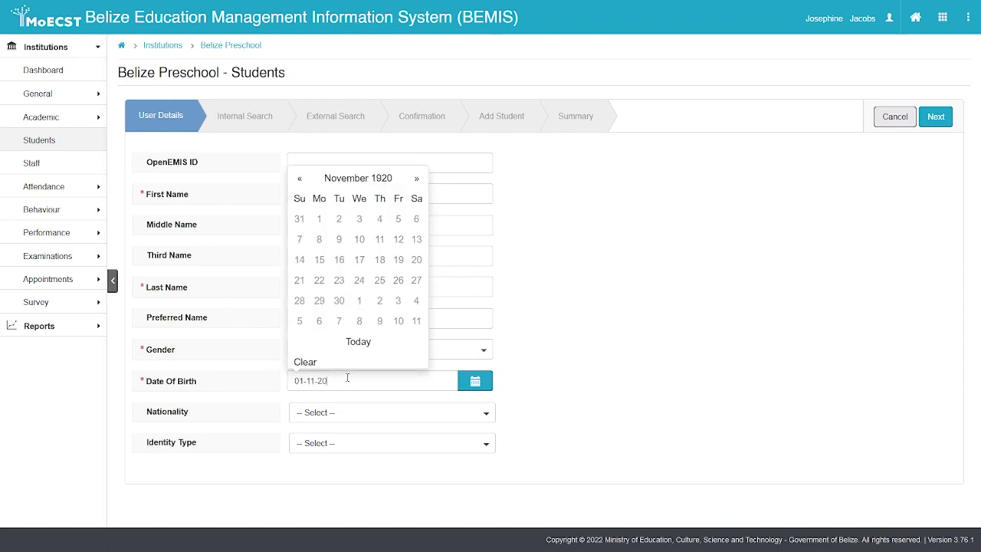
pyautogui.write('19')
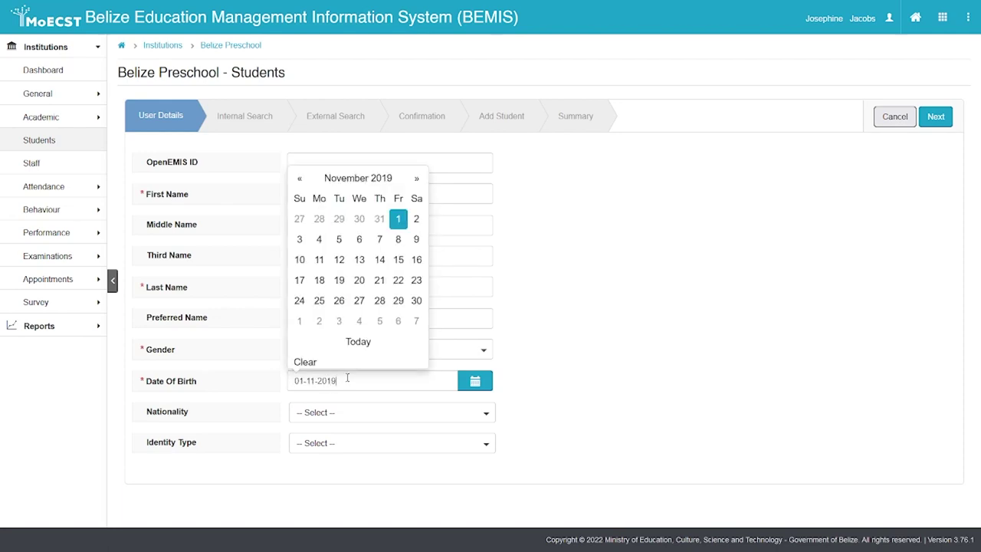
# Choose Belize nationality, enter the Social Security number, and check for matching records
pyautogui.click(350, 410)
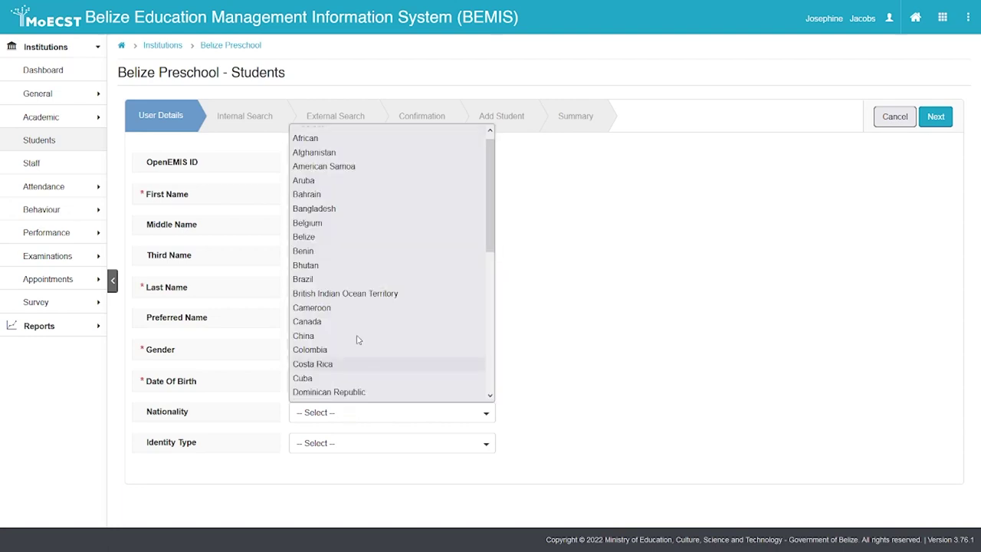
pyautogui.click(322, 238)
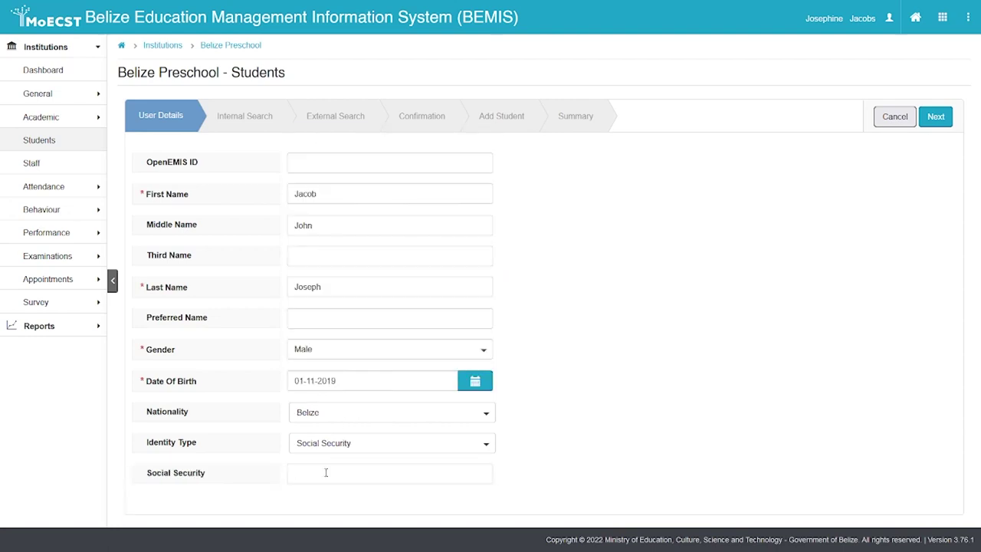
pyautogui.write('123456789')
pyautogui.click(933, 125)
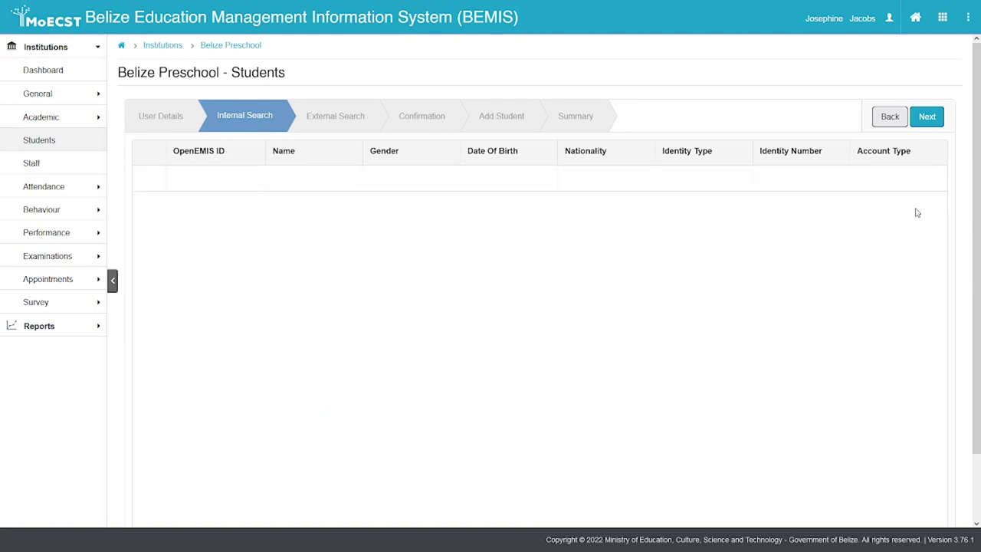
# Advance past the empty Internal Search and External Search steps to Confirmation
pyautogui.click(927, 119)
pyautogui.click(928, 119)
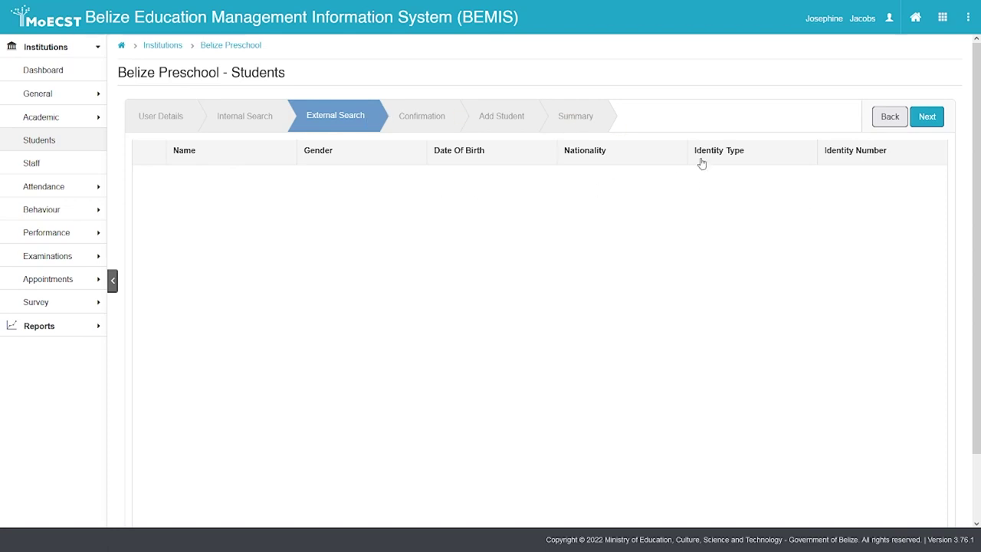
pyautogui.click(923, 119)
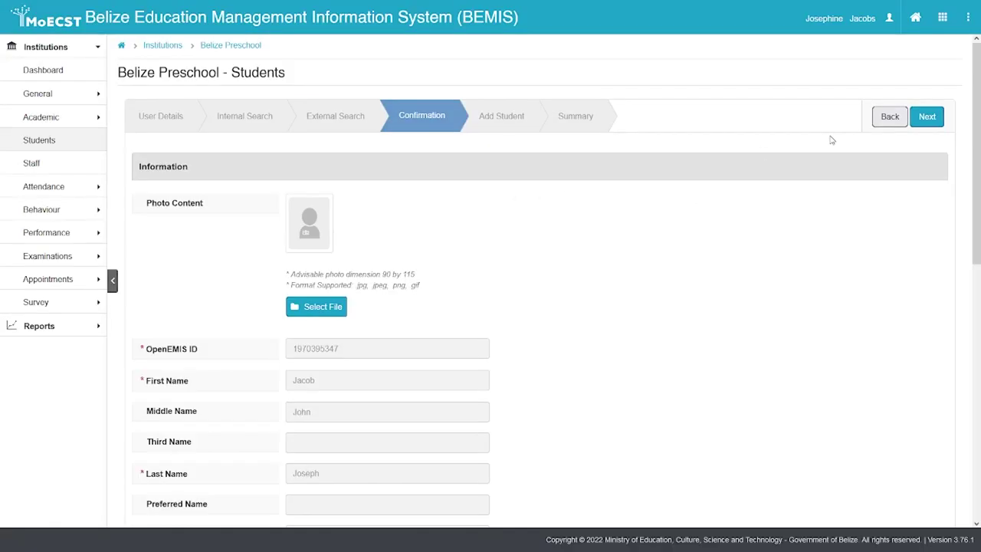
# Enter the student's street address on the Confirmation step
pyautogui.moveTo(974, 94); pyautogui.dragTo(979, 204)
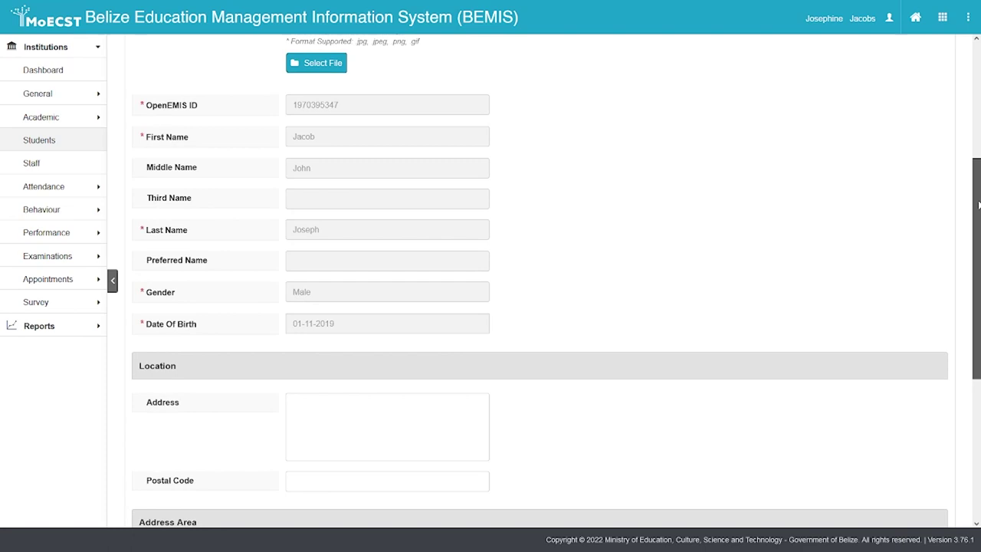
pyautogui.moveTo(978, 204); pyautogui.dragTo(977, 238)
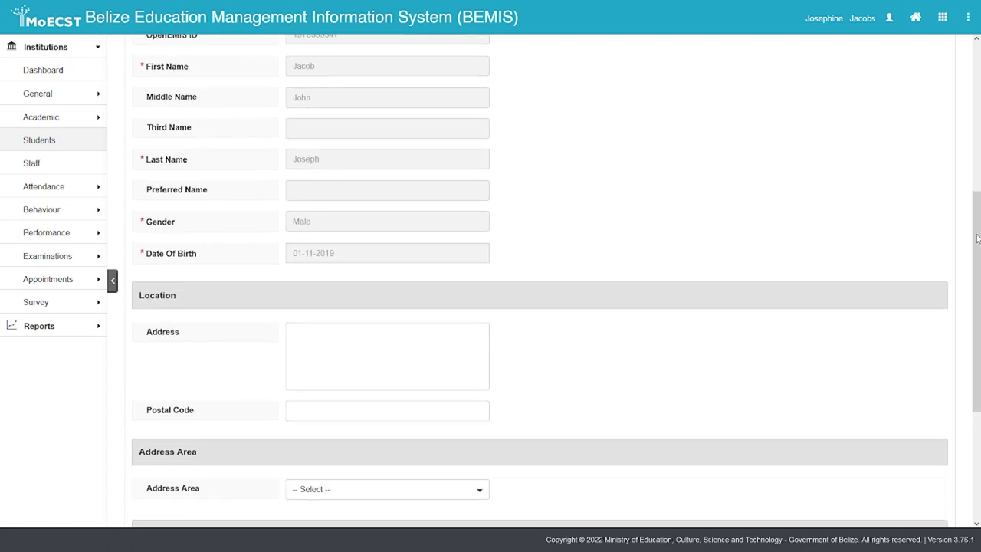
pyautogui.click(385, 347)
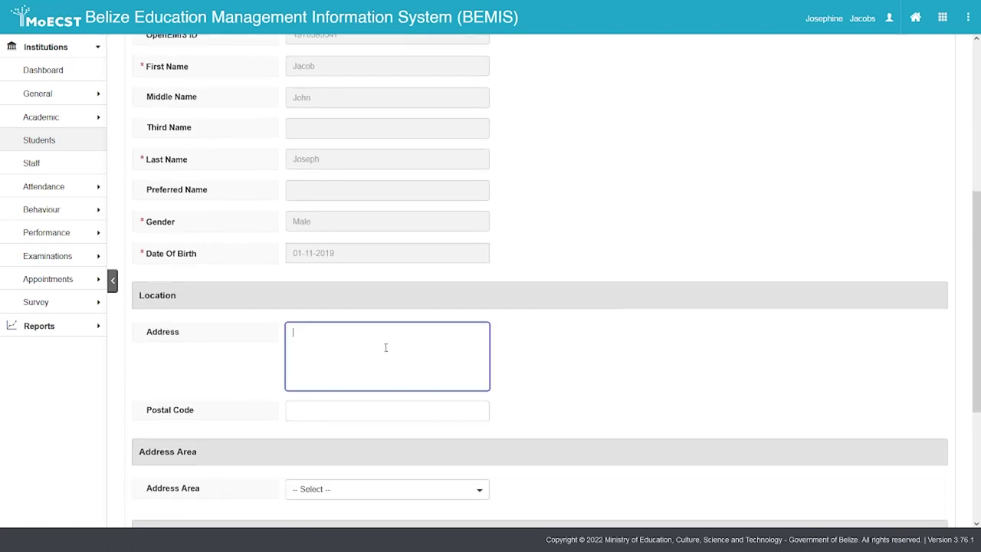
pyautogui.write('0 West Street')
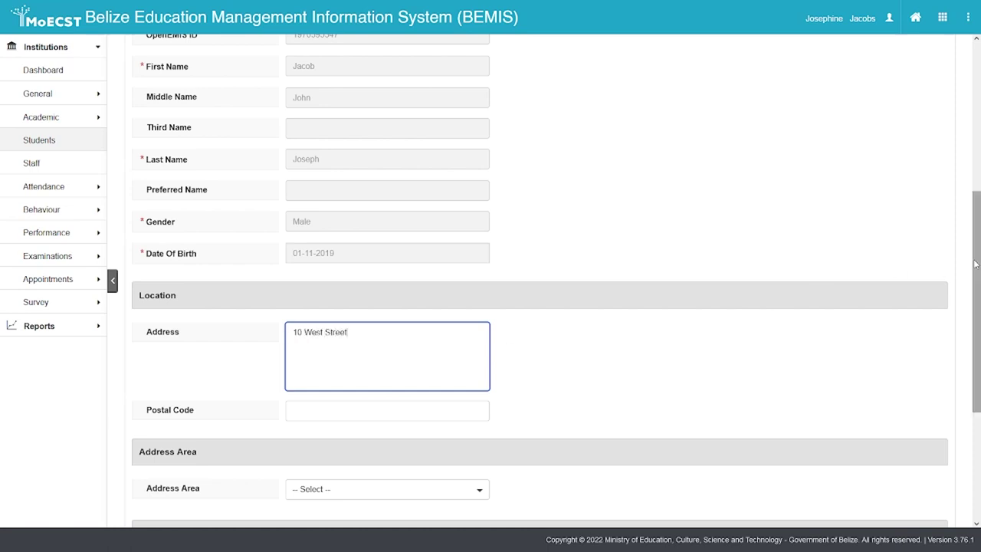
pyautogui.scroll(-1, 938, 275)
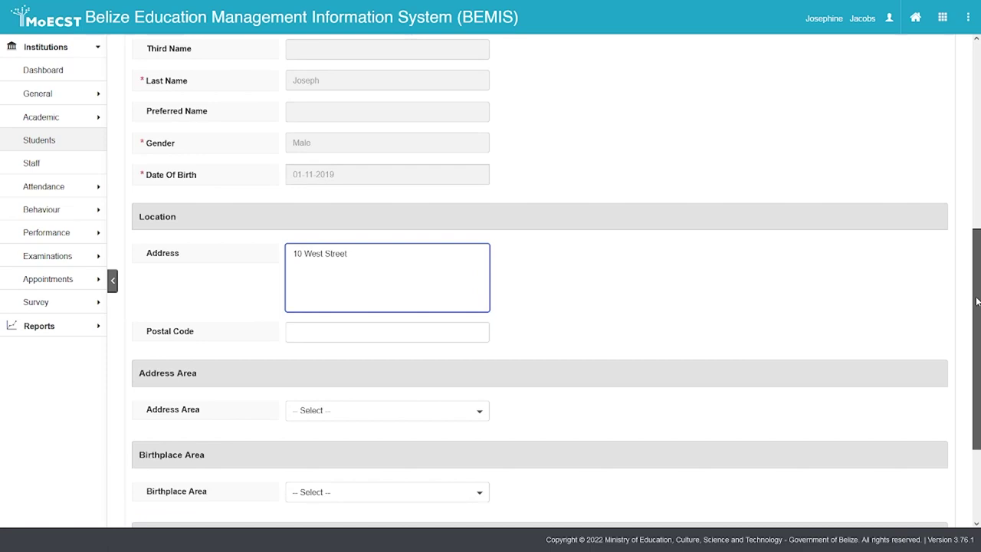
# Set Address Area to Belize District - District and add the city to the address
pyautogui.click(401, 414)
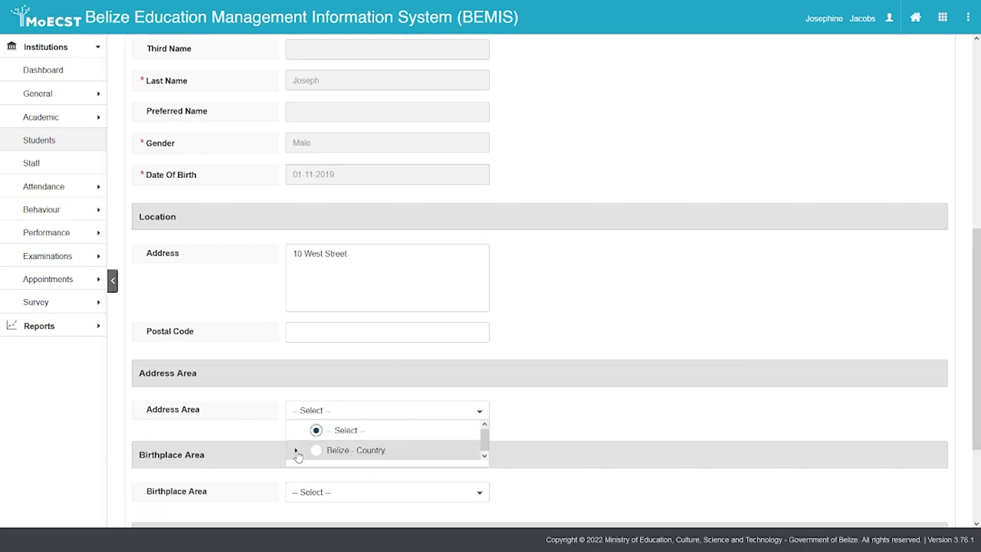
pyautogui.click(296, 449)
pyautogui.click(353, 469)
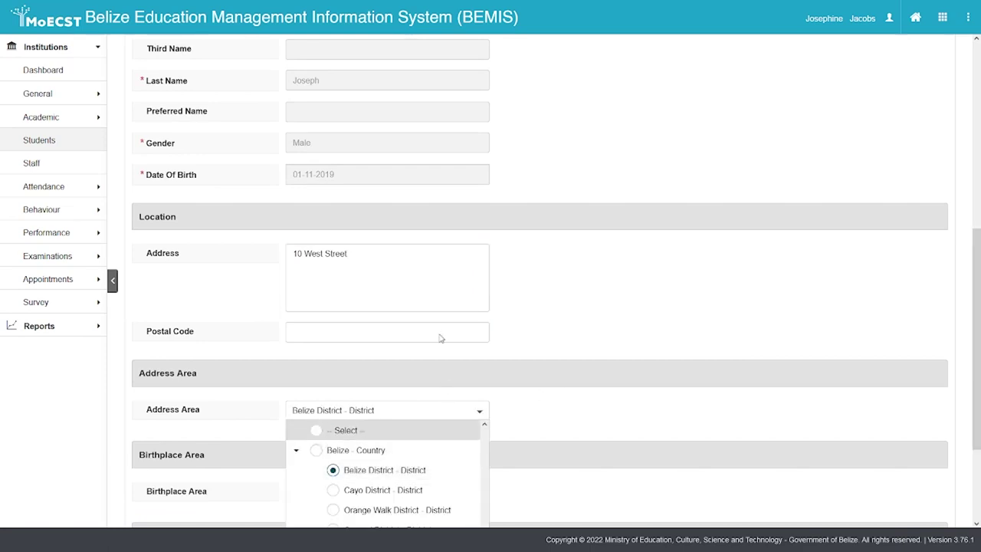
pyautogui.click(412, 264)
pyautogui.write(', ')
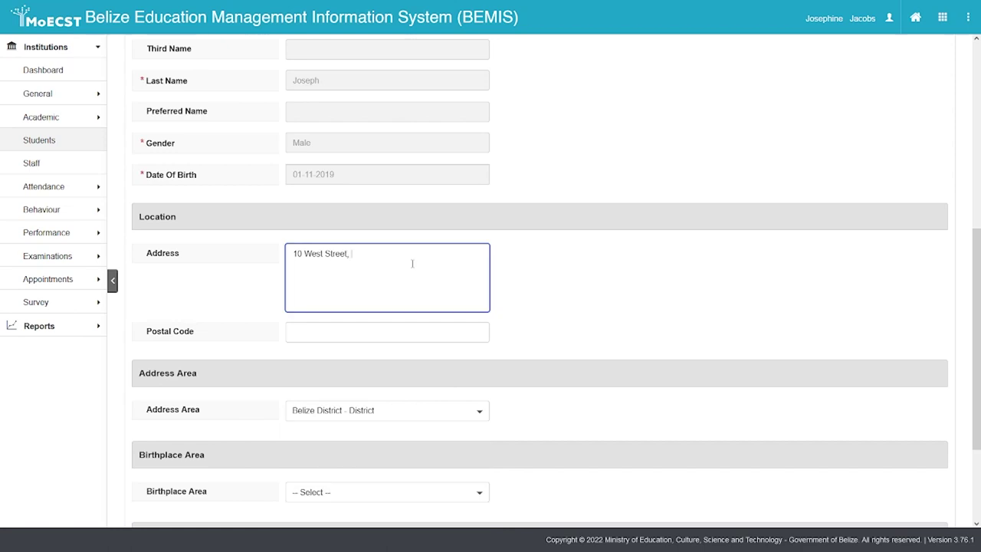
pyautogui.write('Belie cityzC')
pyautogui.moveTo(976, 253); pyautogui.dragTo(969, 125)
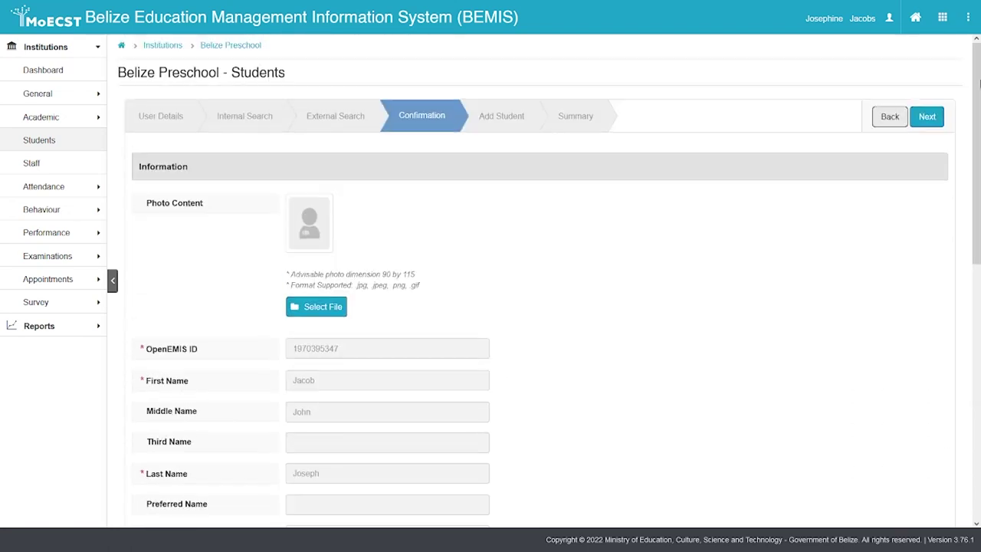
# On the Add Student step, choose academic period 2022-2023 and education grade Level 1
pyautogui.click(924, 116)
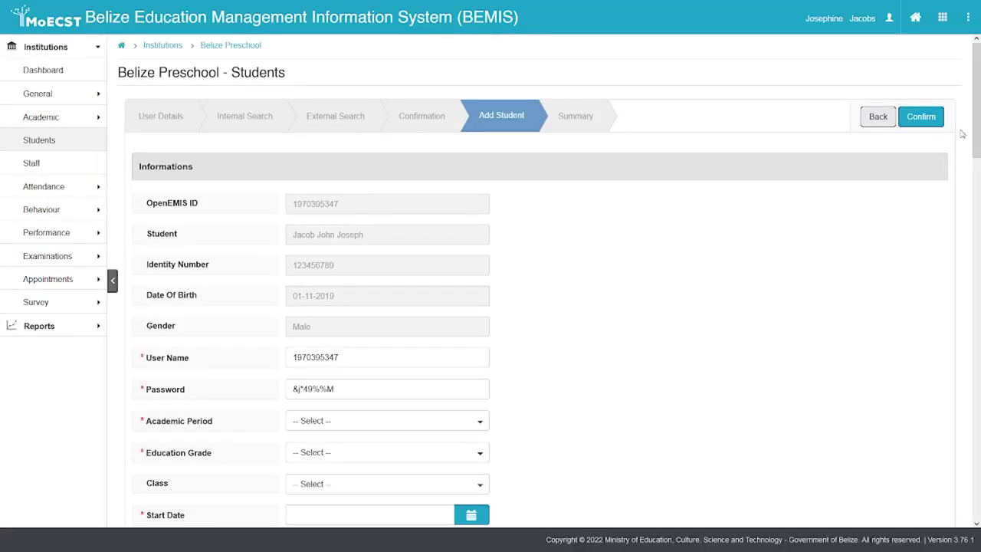
pyautogui.moveTo(977, 112)
pyautogui.mouseDown()
pyautogui.moveTo(978, 141)
pyautogui.moveTo(978, 125)
pyautogui.mouseUp()
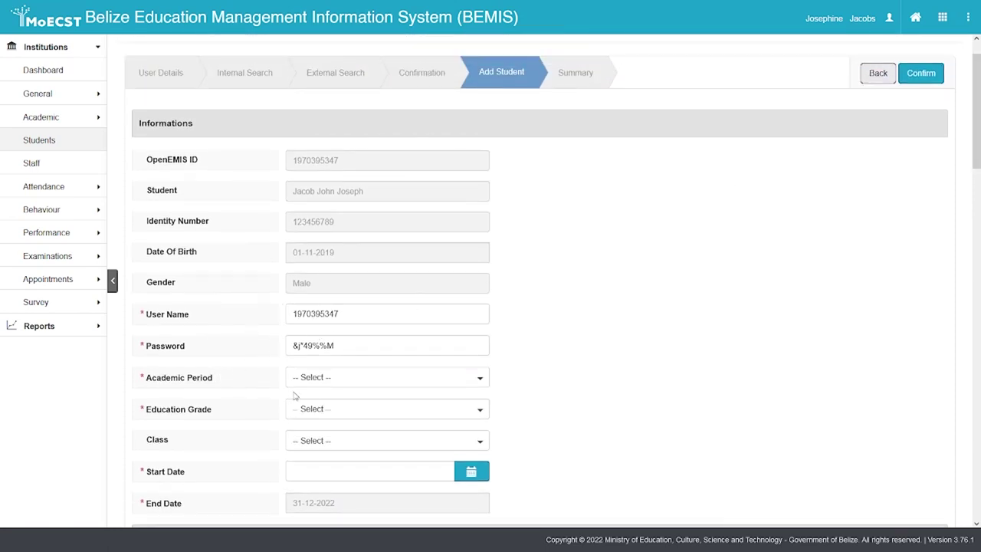
pyautogui.click(356, 384)
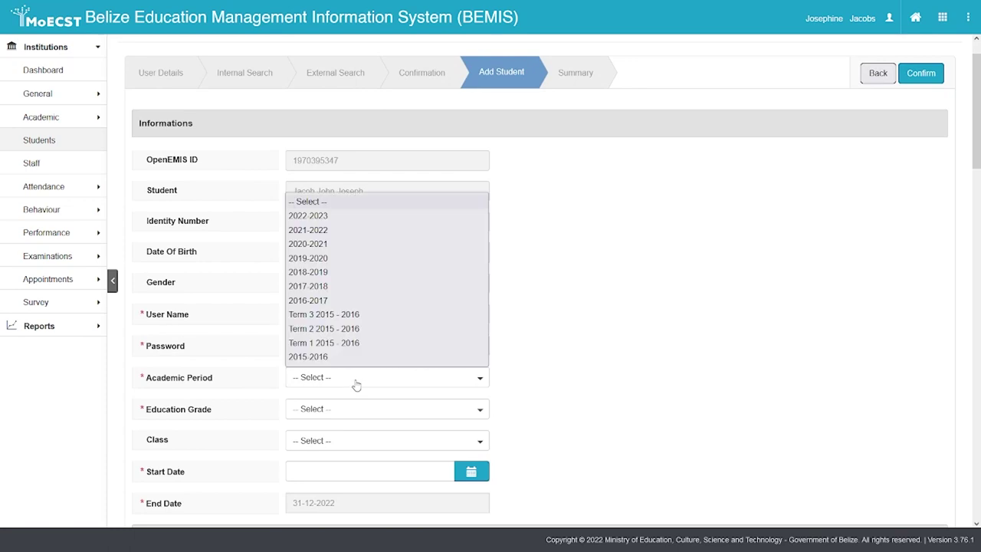
pyautogui.click(317, 217)
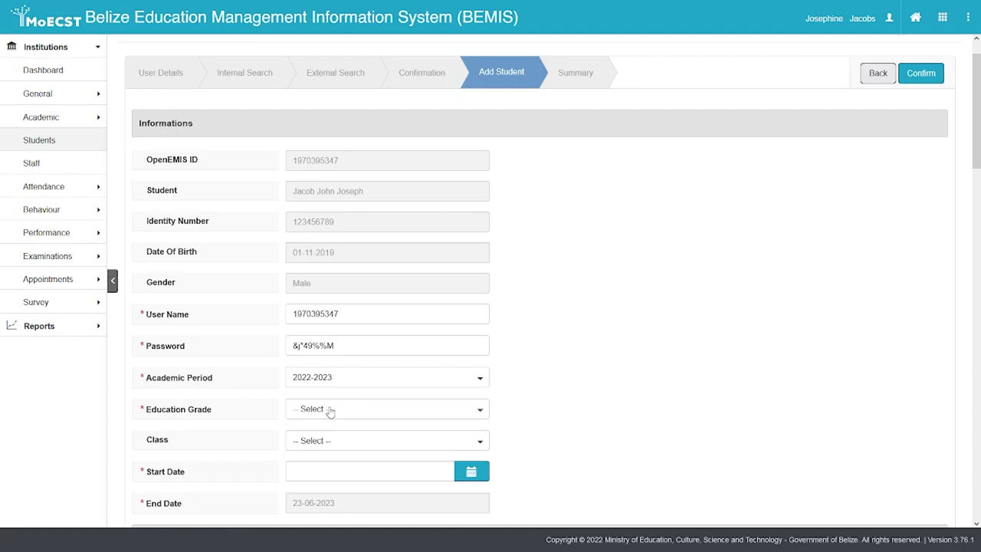
pyautogui.click(329, 412)
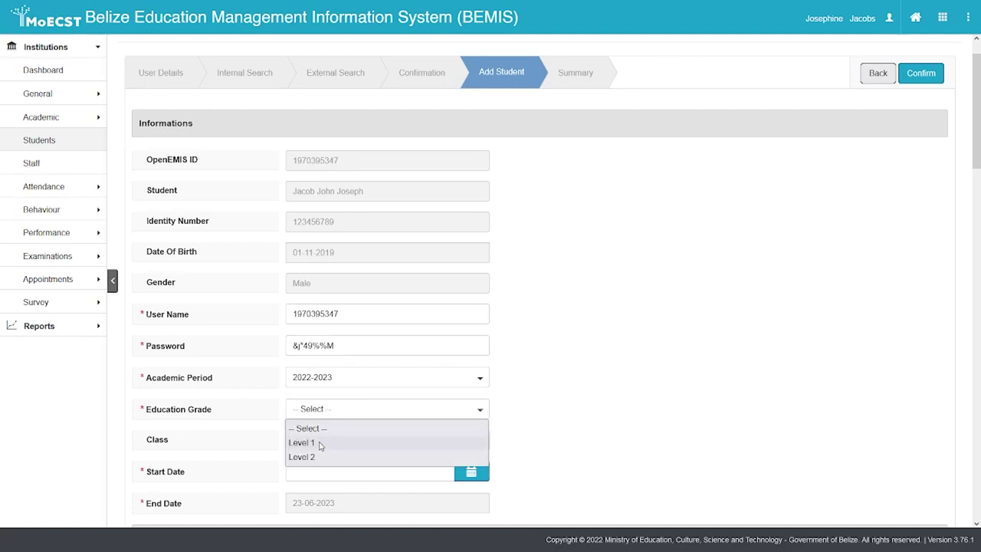
pyautogui.click(320, 443)
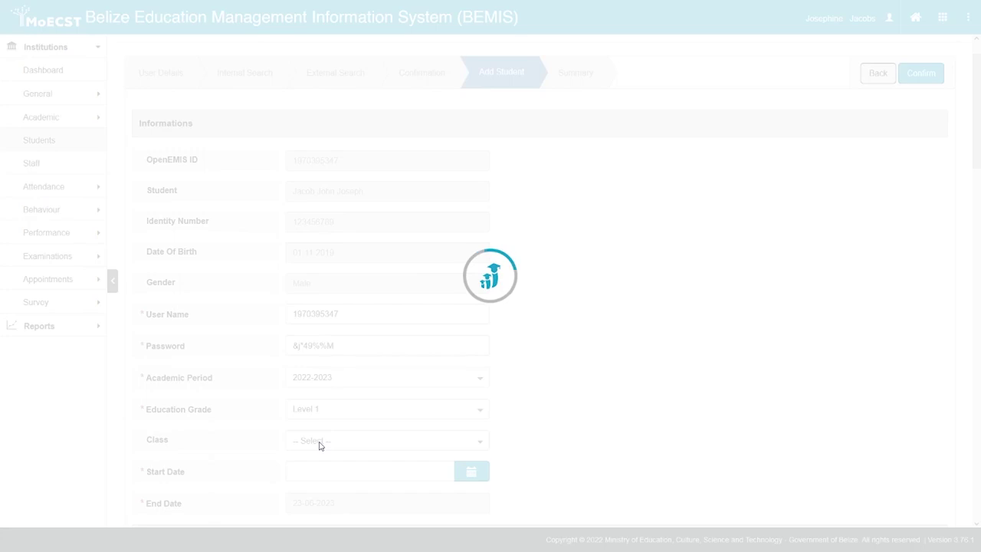
# Place the student in class Level 1-A starting 05-09-2022 and save the enrolment
pyautogui.click(320, 443)
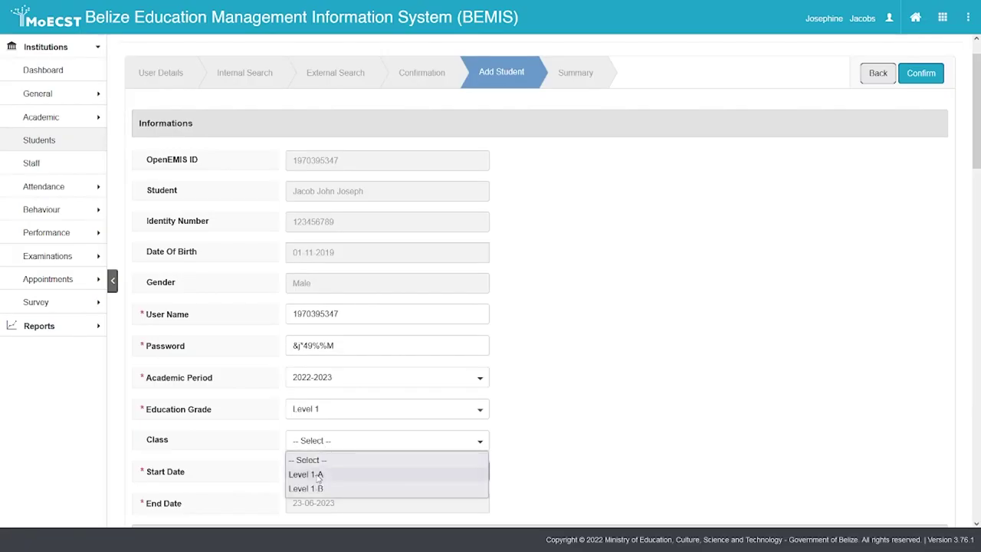
pyautogui.click(318, 475)
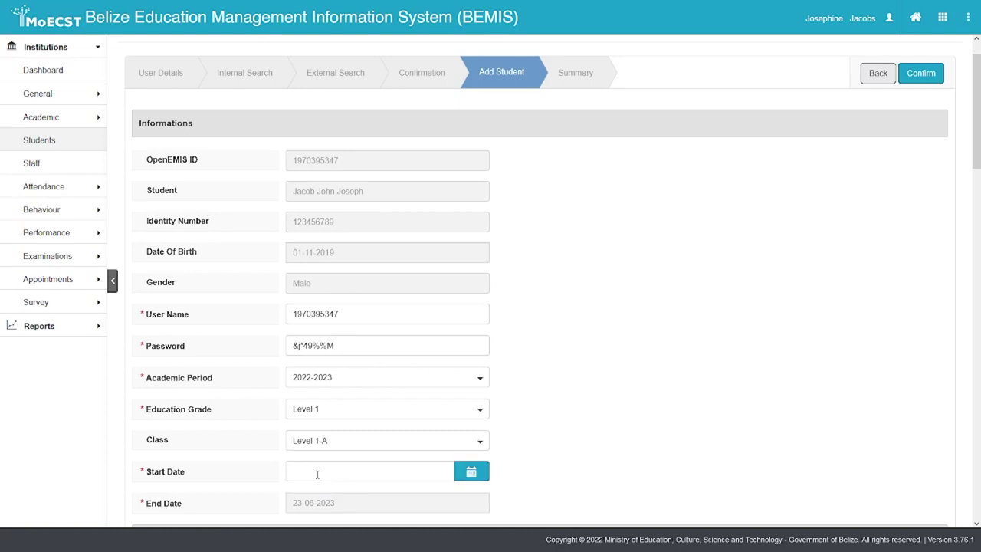
pyautogui.click(317, 474)
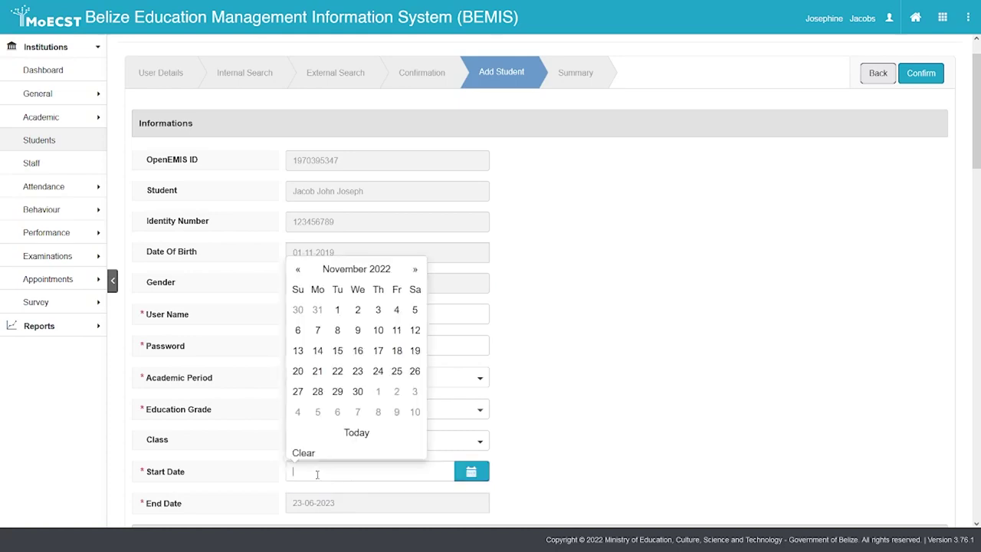
pyautogui.click(297, 270)
pyautogui.click(297, 270)
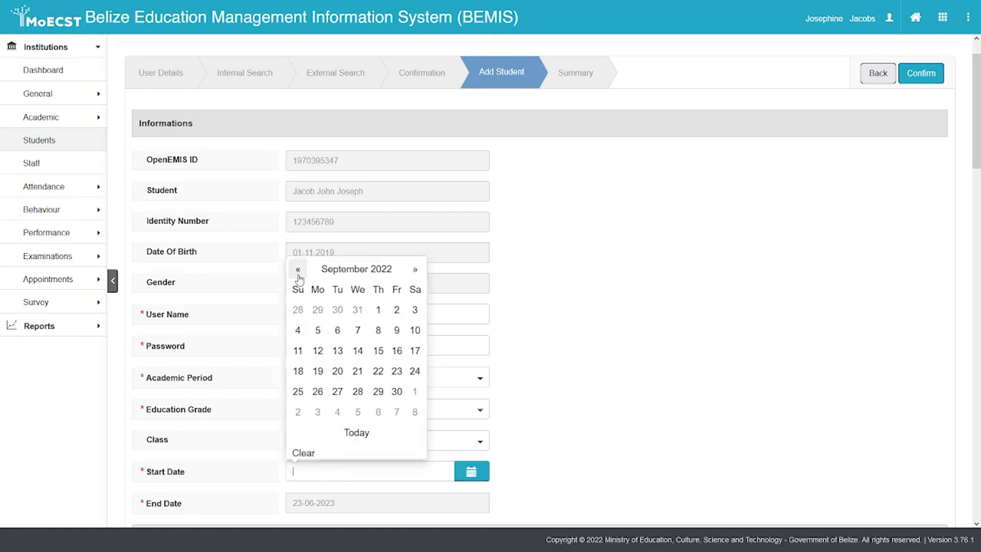
pyautogui.click(318, 330)
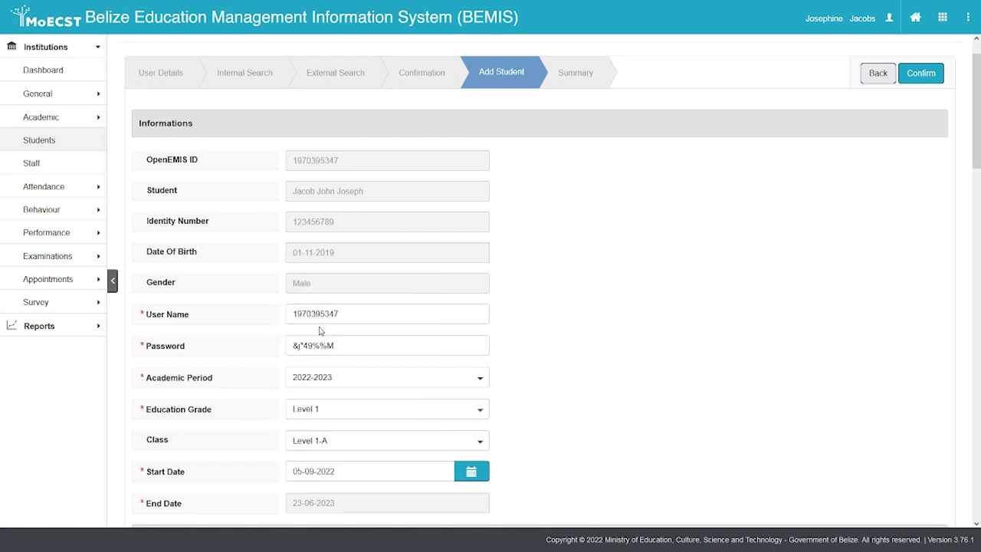
pyautogui.click(920, 73)
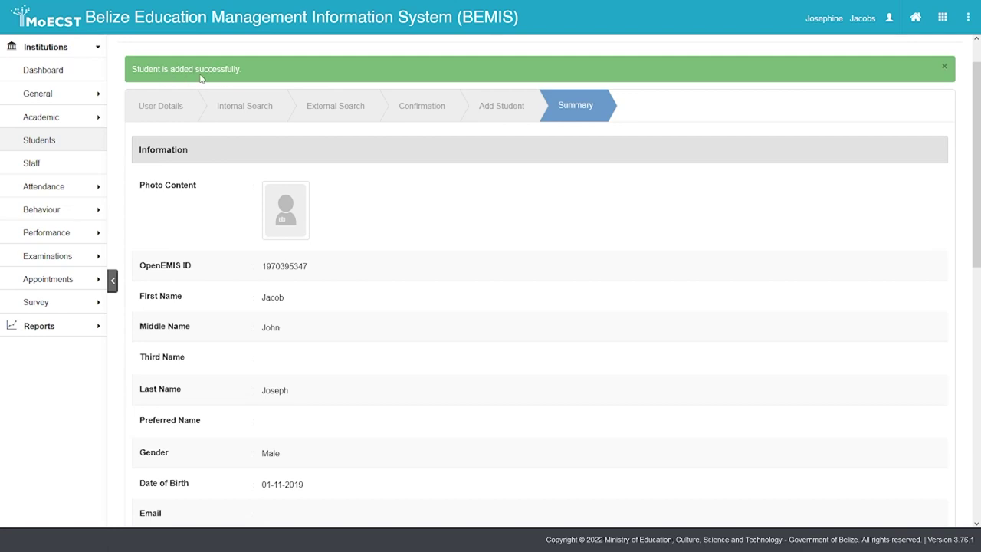
# Return to the Belize Preschool students list
pyautogui.click(72, 144)
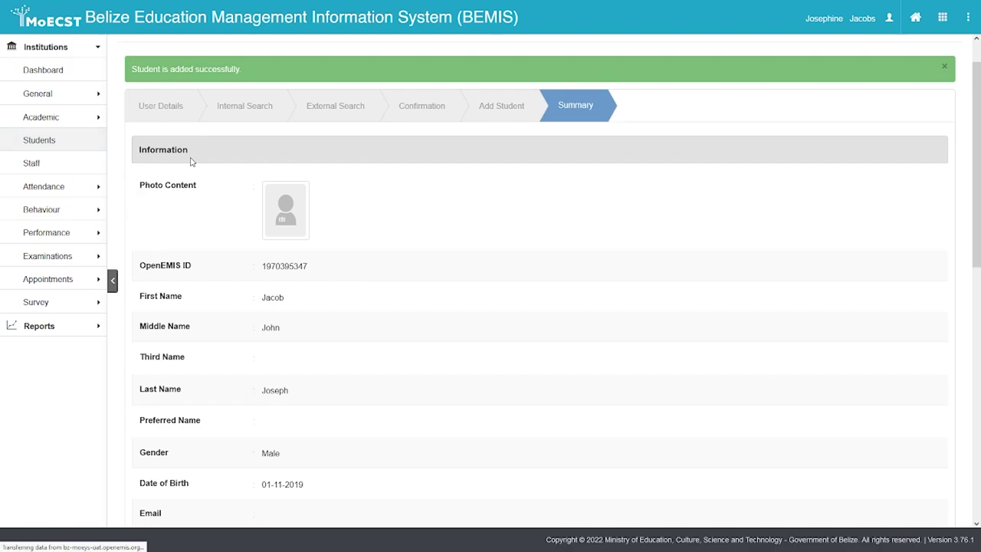